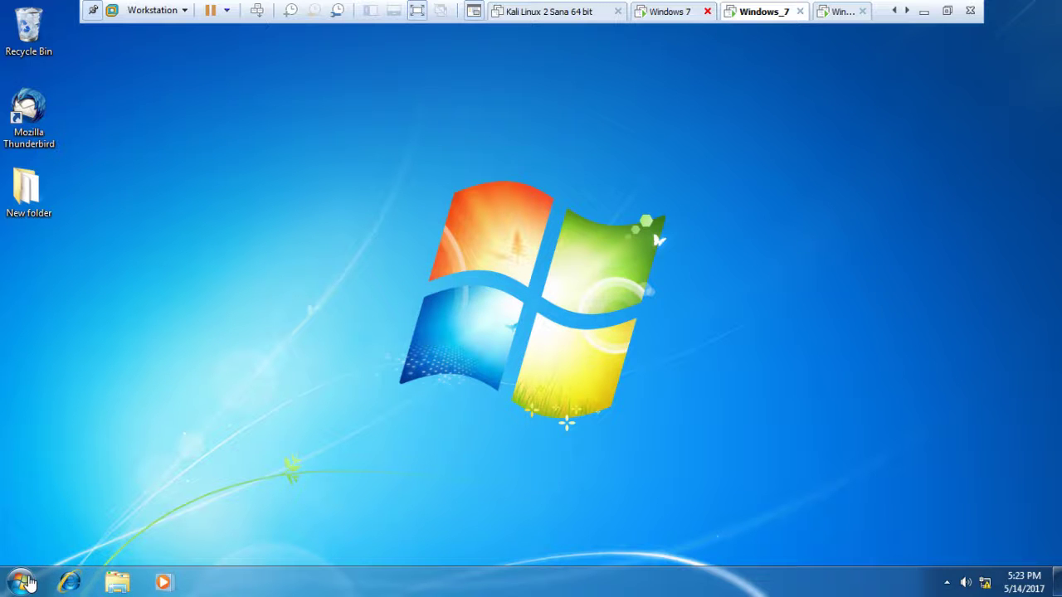
Run ipconfig in a Command Prompt, showing IPv4 192.168.211.140 and gateway 192.168.211.2
{"action": "left_click", "coordinate": [22, 580]}
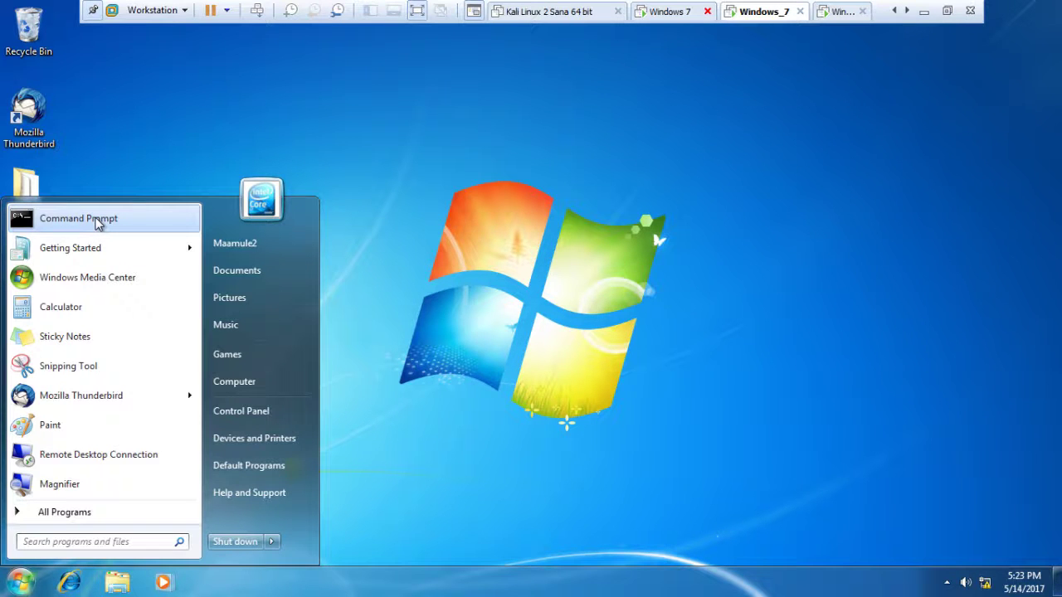
{"action": "left_click", "coordinate": [97, 223]}
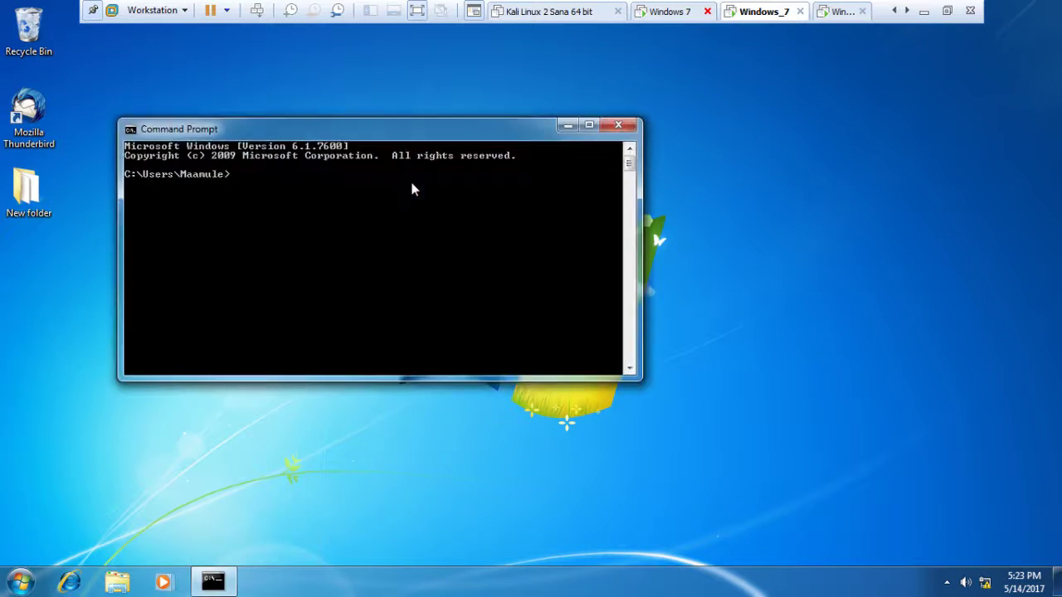
{"action": "type", "text": "ipconfig"}
{"action": "key", "text": "Return"}
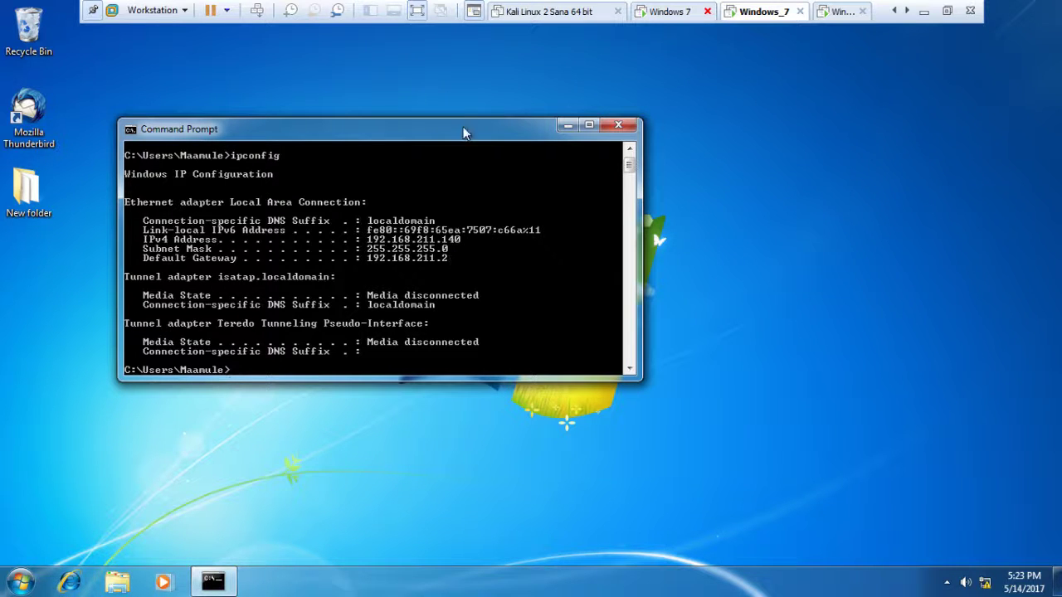
{"action": "left_click_drag", "start_coordinate": [469, 129], "coordinate": [556, 112]}
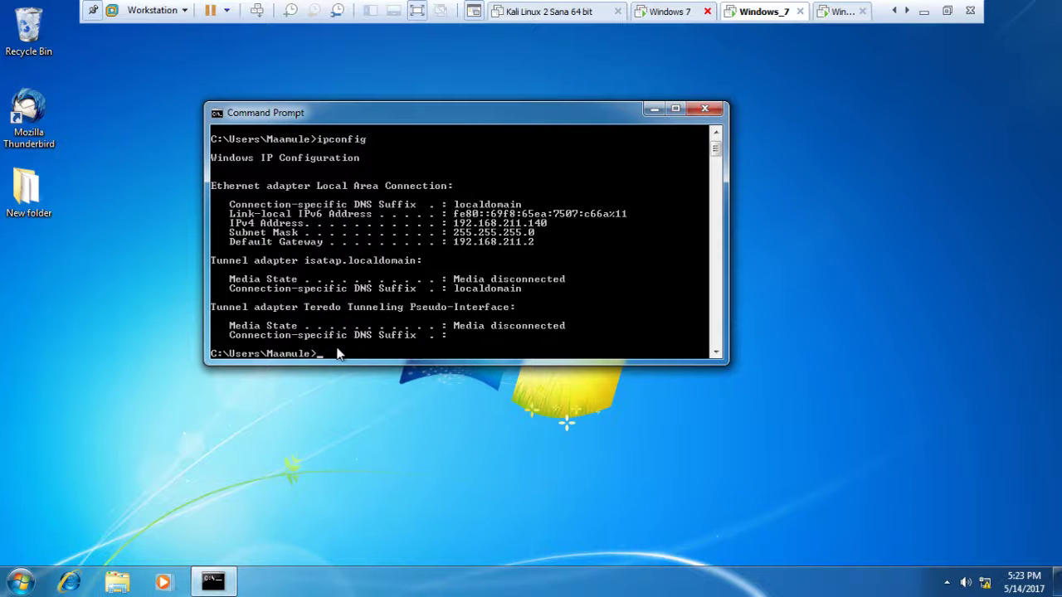
Ping lowdhako.com, which reports the host cannot be found, and begin the next ping command
{"action": "type", "text": "ping lowdhako.com"}
{"action": "key", "text": "Return"}
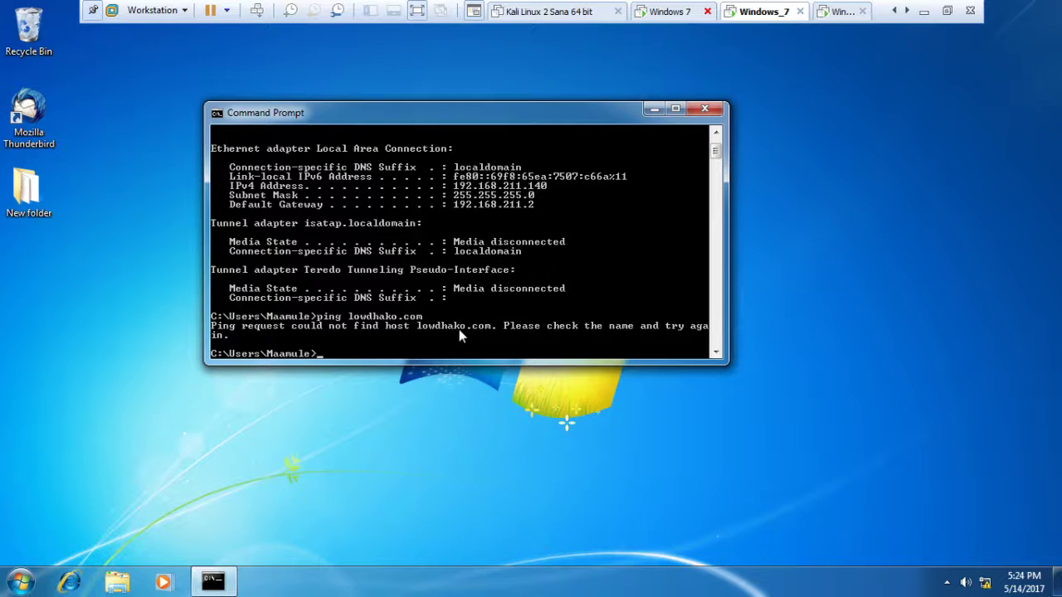
{"action": "type", "text": "ping 192.168.211"}
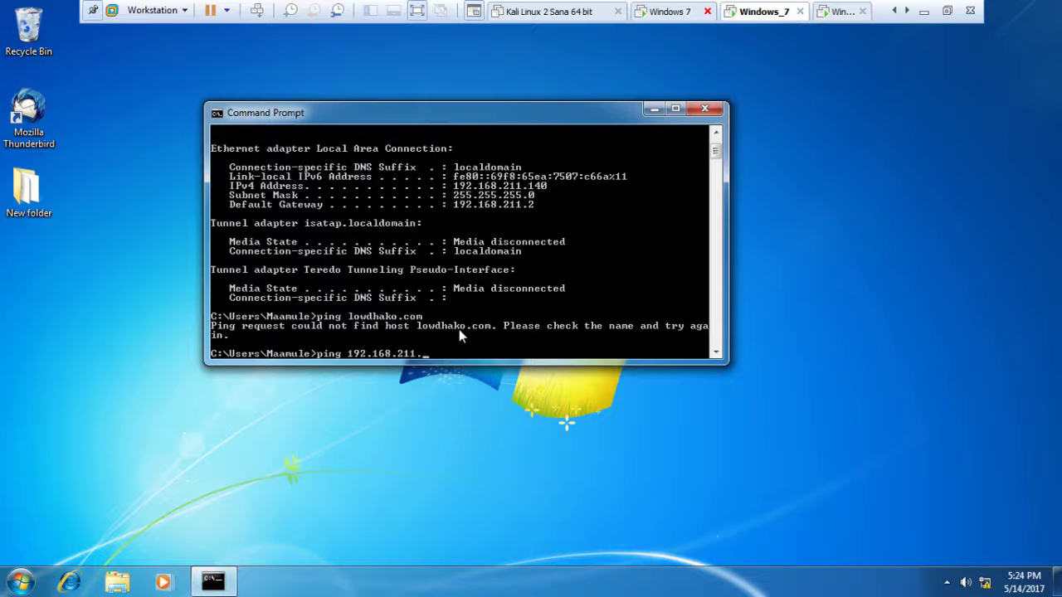
Ping 192.168.211.142, receiving all four replies with 0% loss
{"action": "type", "text": ".142"}
{"action": "key", "text": "Return"}
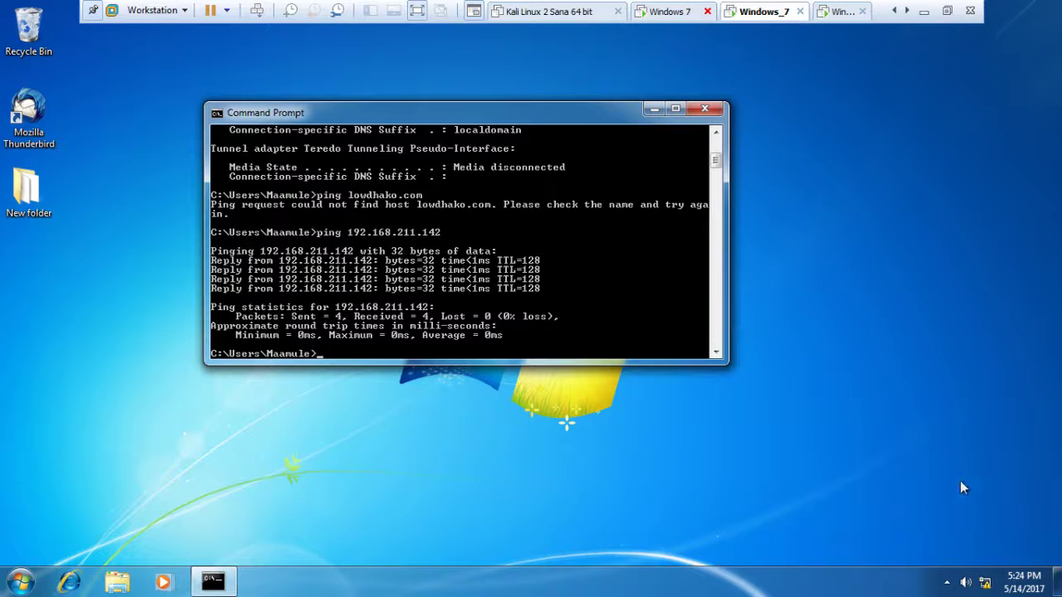
Open the Network and Sharing Center and show the list of network adapters
{"action": "right_click", "coordinate": [984, 583]}
{"action": "left_click", "coordinate": [978, 571]}
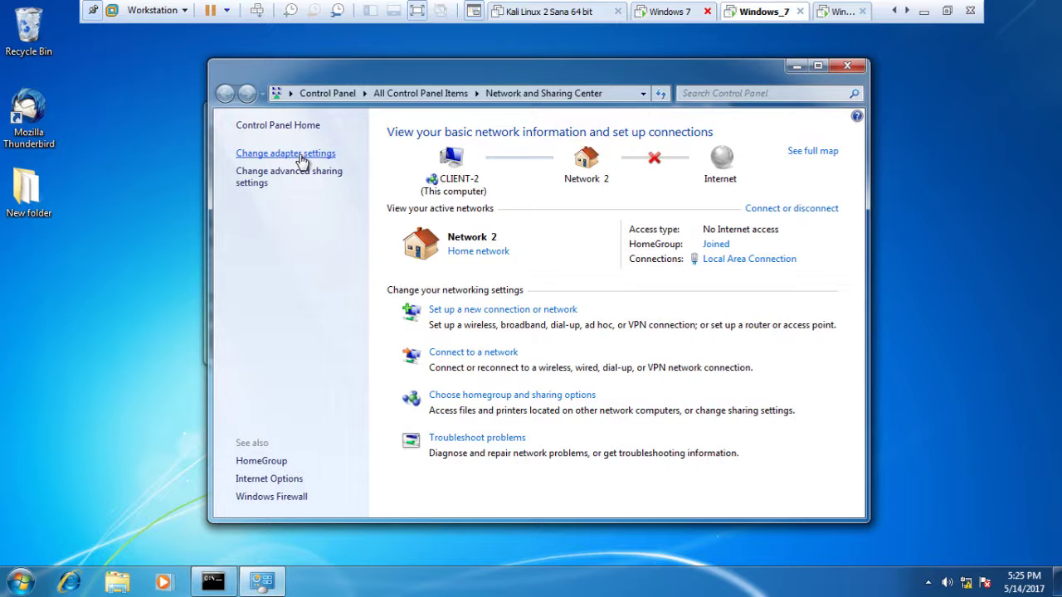
{"action": "left_click", "coordinate": [302, 161]}
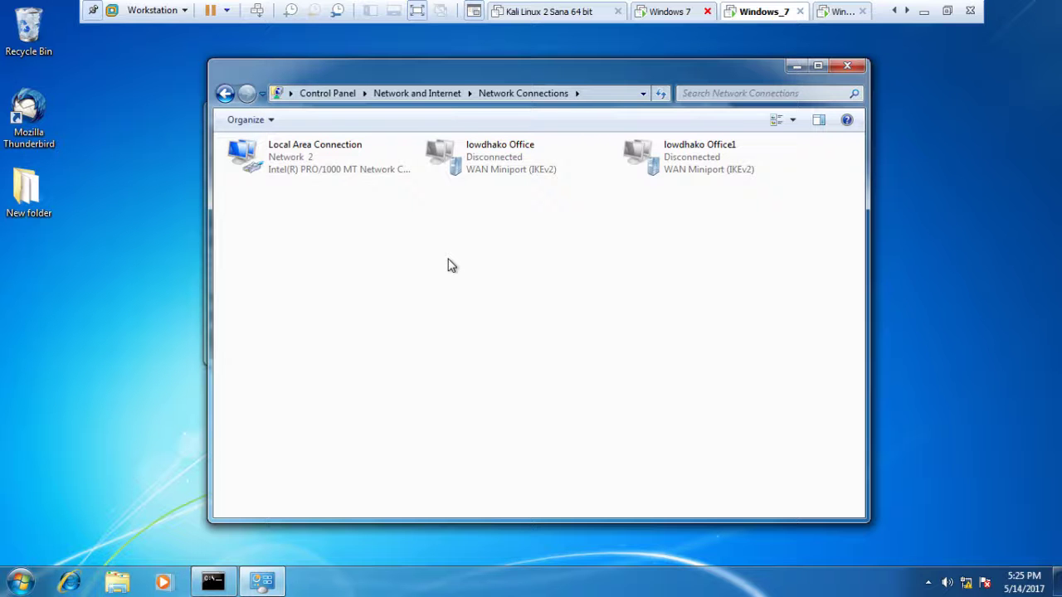
In Local Area Connection properties, uncheck IPv6 and open the TCP/IPv4 properties
{"action": "left_click", "coordinate": [322, 157]}
{"action": "right_click", "coordinate": [322, 158]}
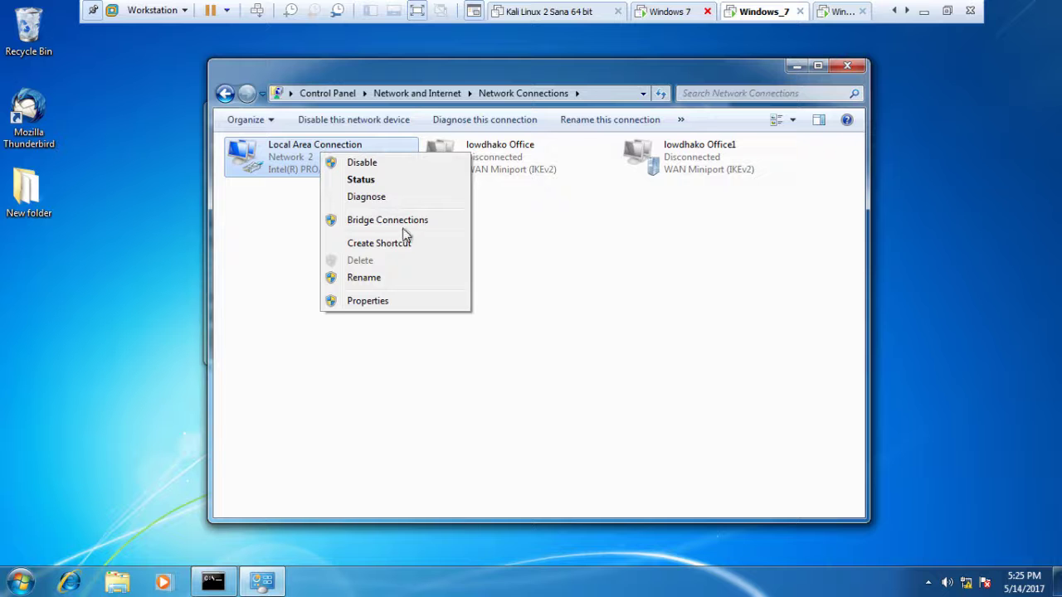
{"action": "left_click", "coordinate": [374, 302]}
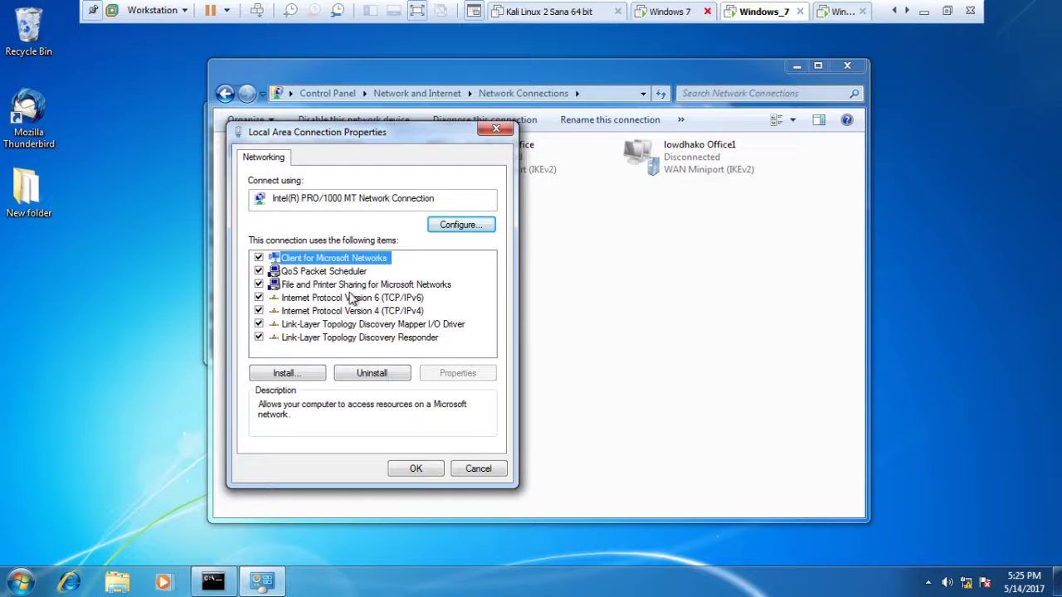
{"action": "left_click", "coordinate": [257, 298]}
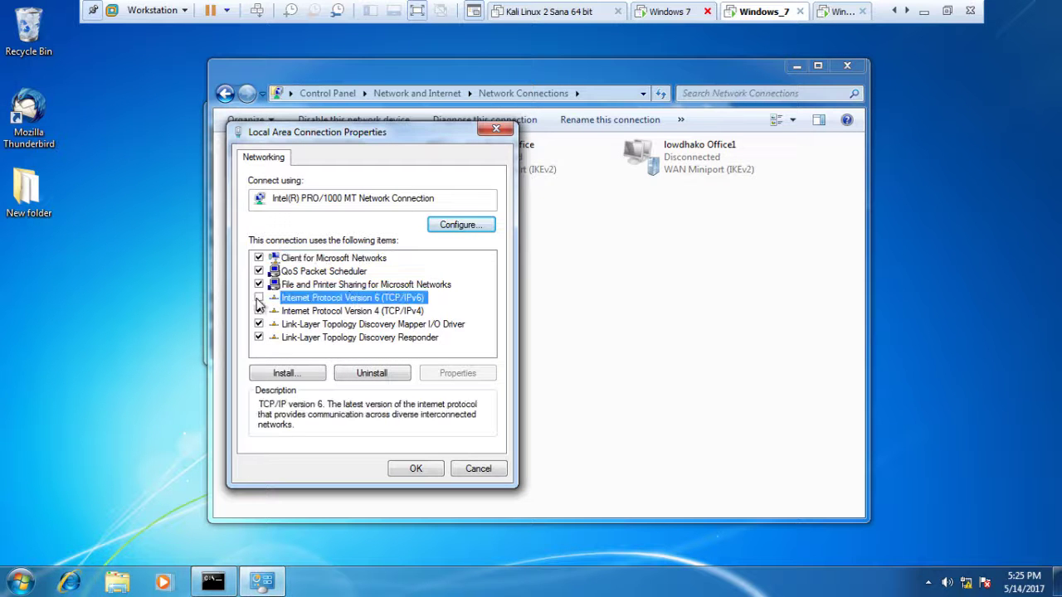
{"action": "left_click", "coordinate": [330, 312]}
{"action": "left_click", "coordinate": [461, 374]}
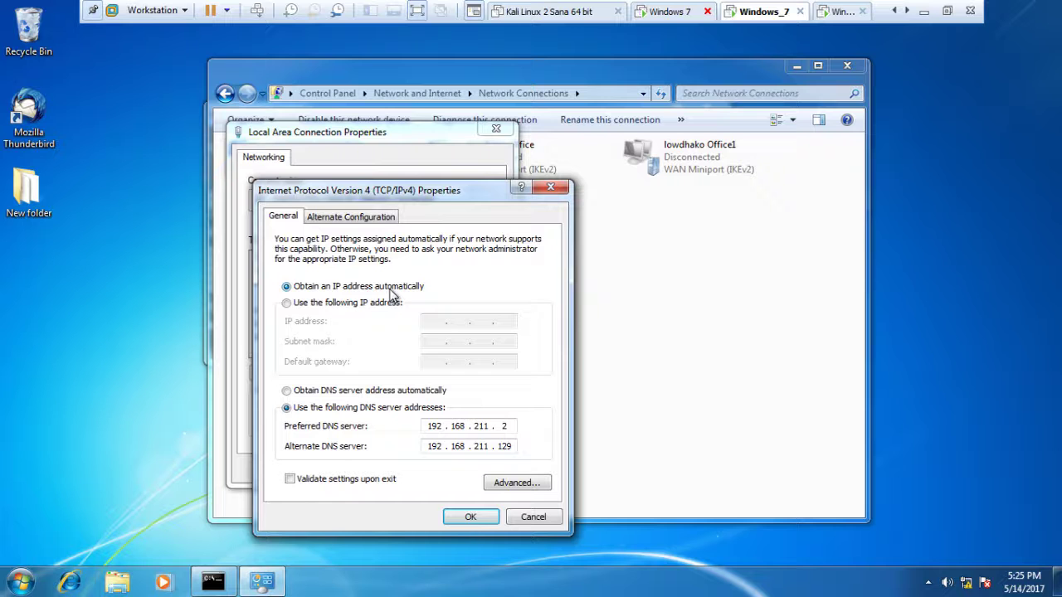
Set static IP 192.168.211.140, mask 255.255.255.0 and gateway 192.168.211.2
{"action": "left_click", "coordinate": [287, 304]}
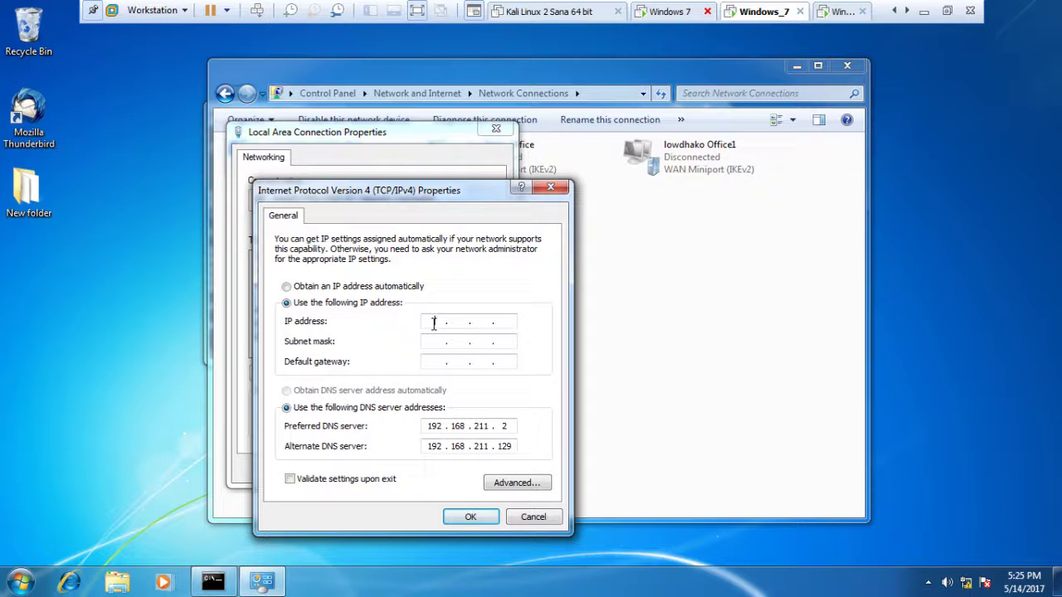
{"action": "left_click", "coordinate": [433, 321]}
{"action": "type", "text": "192 . 168 . 211 . 140"}
{"action": "left_click", "coordinate": [432, 343]}
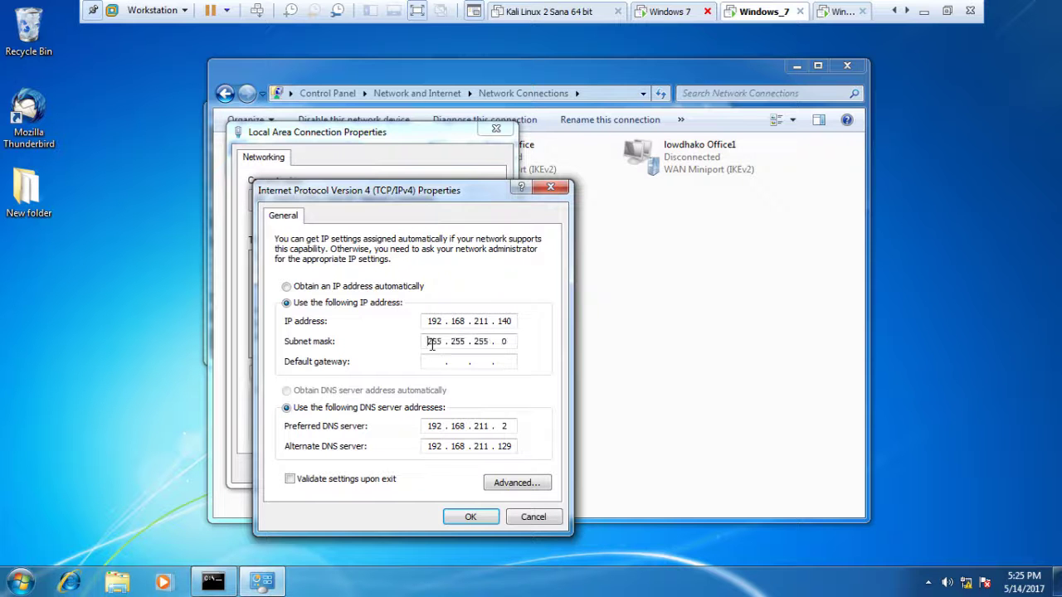
{"action": "left_click", "coordinate": [432, 363]}
{"action": "type", "text": "192 . 168 . 211 . 2"}
Change the preferred DNS to 192.168.211.142 and start editing the alternate DNS
{"action": "left_click", "coordinate": [510, 426]}
{"action": "key", "text": "BackSpace"}
{"action": "type", "text": "142"}
{"action": "key", "text": "BackSpace"}
{"action": "key", "text": "BackSpace"}
{"action": "key", "text": "BackSpace"}
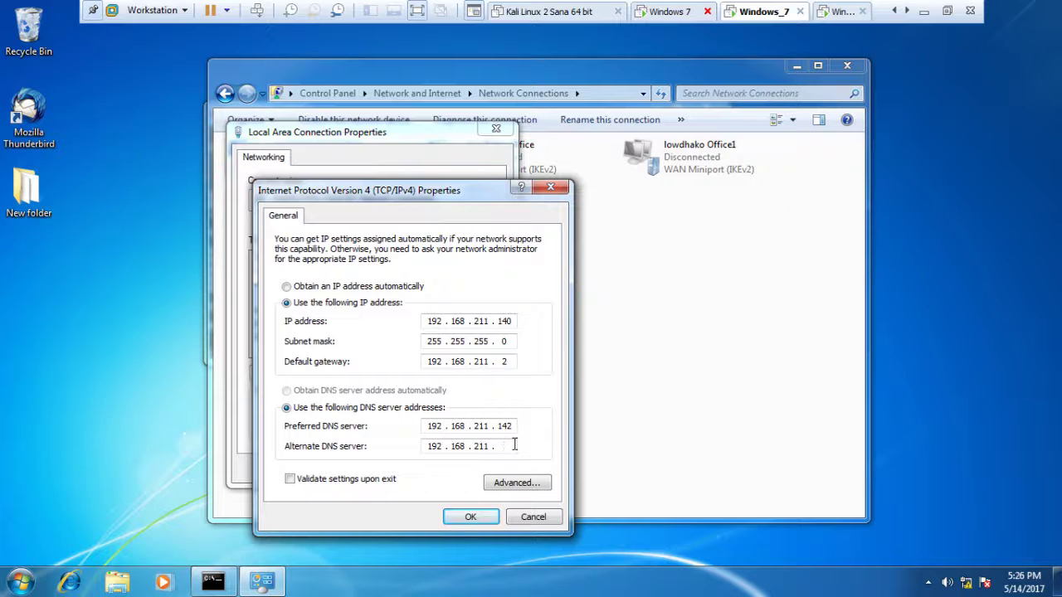
Confirm the new IPv4 settings, close the connection properties and minimize Network Connections
{"action": "left_click", "coordinate": [468, 517]}
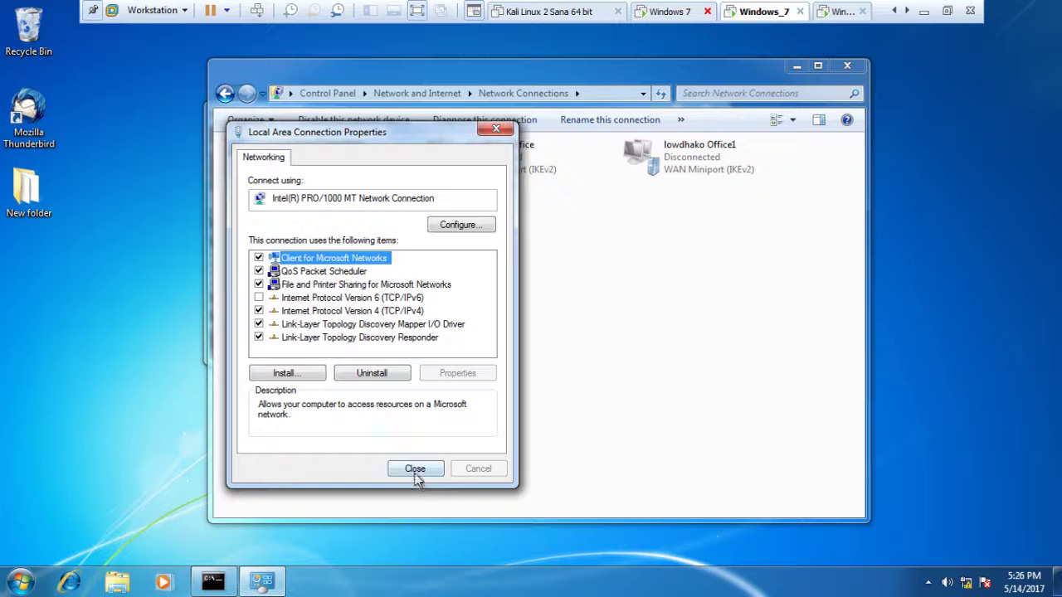
{"action": "left_click", "coordinate": [416, 469]}
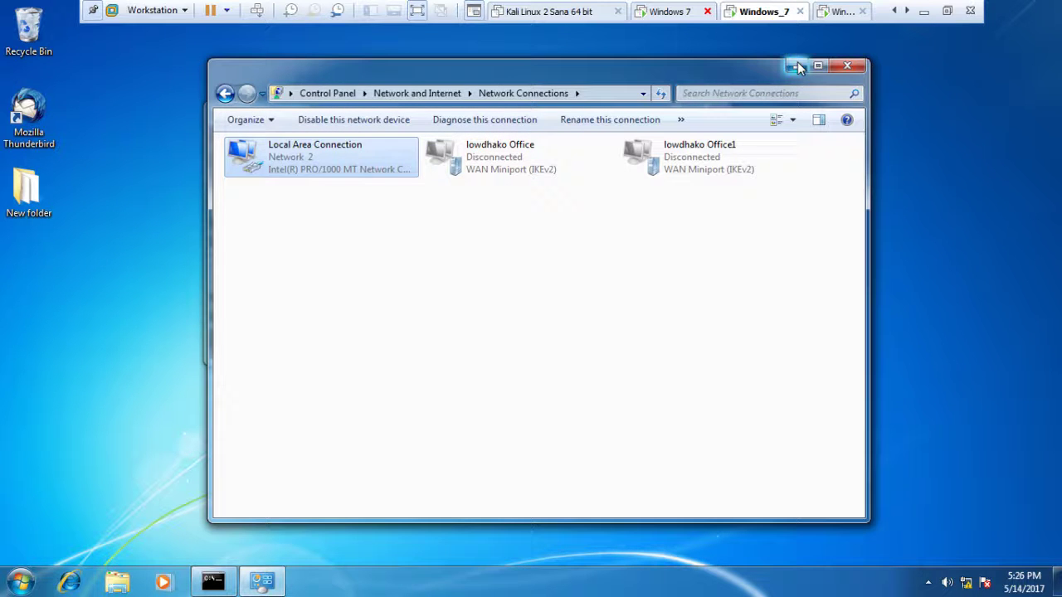
{"action": "left_click", "coordinate": [841, 69]}
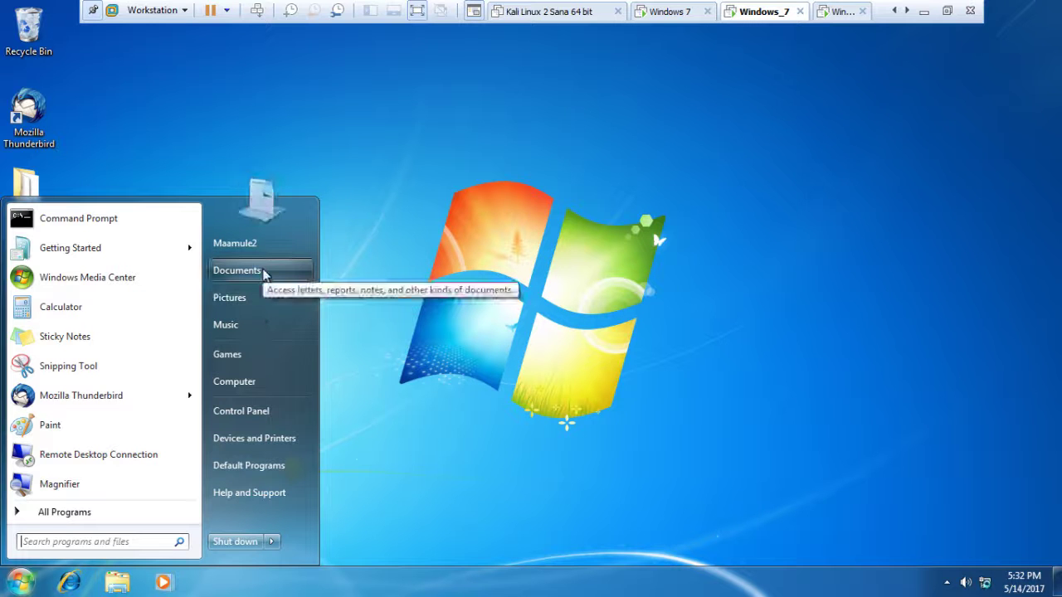
Open System Properties for the computer on its Computer Name tab
{"action": "right_click", "coordinate": [259, 383]}
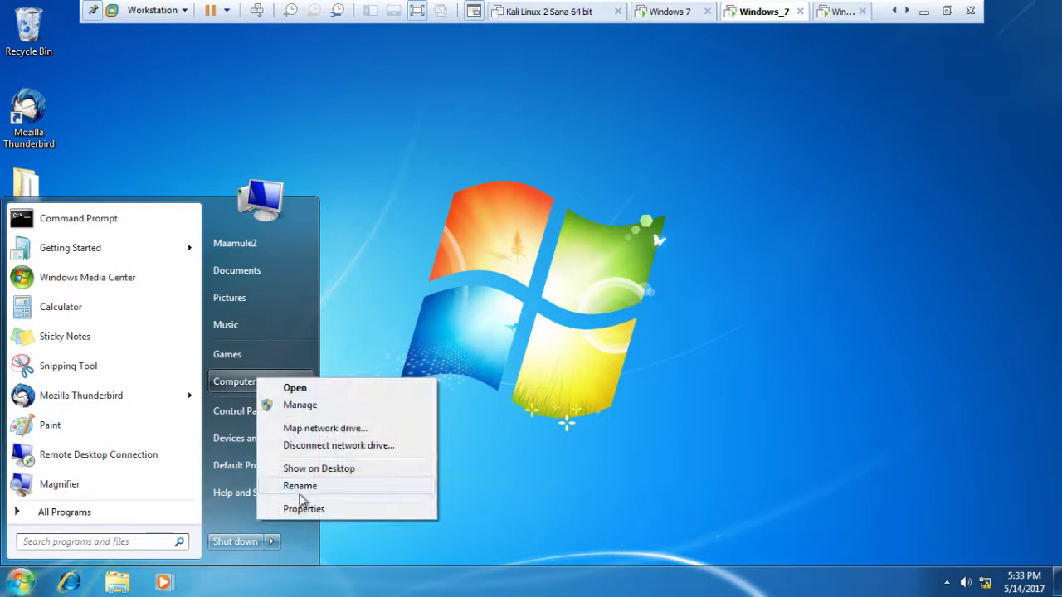
{"action": "left_click", "coordinate": [297, 511]}
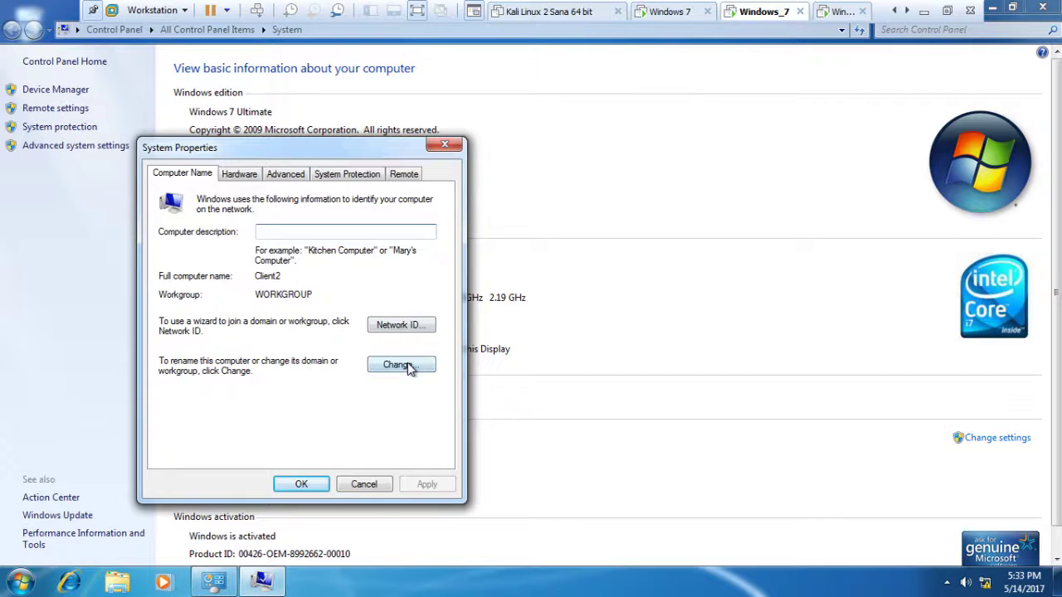
{"action": "left_click", "coordinate": [401, 365]}
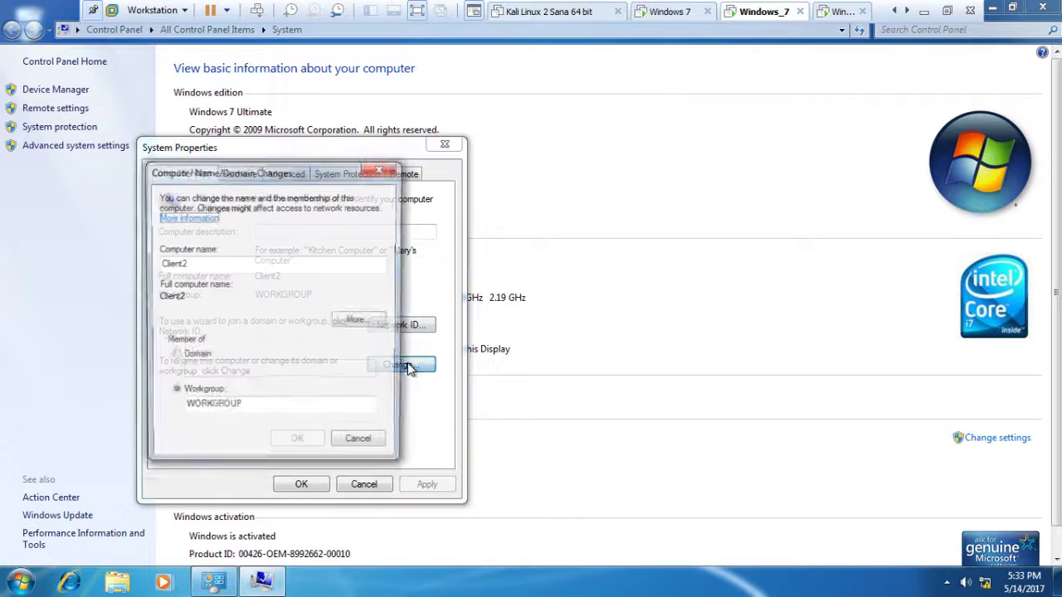
Choose Domain membership, enter lowdhako.com and submit the join request
{"action": "left_click", "coordinate": [173, 357]}
{"action": "left_click", "coordinate": [206, 375]}
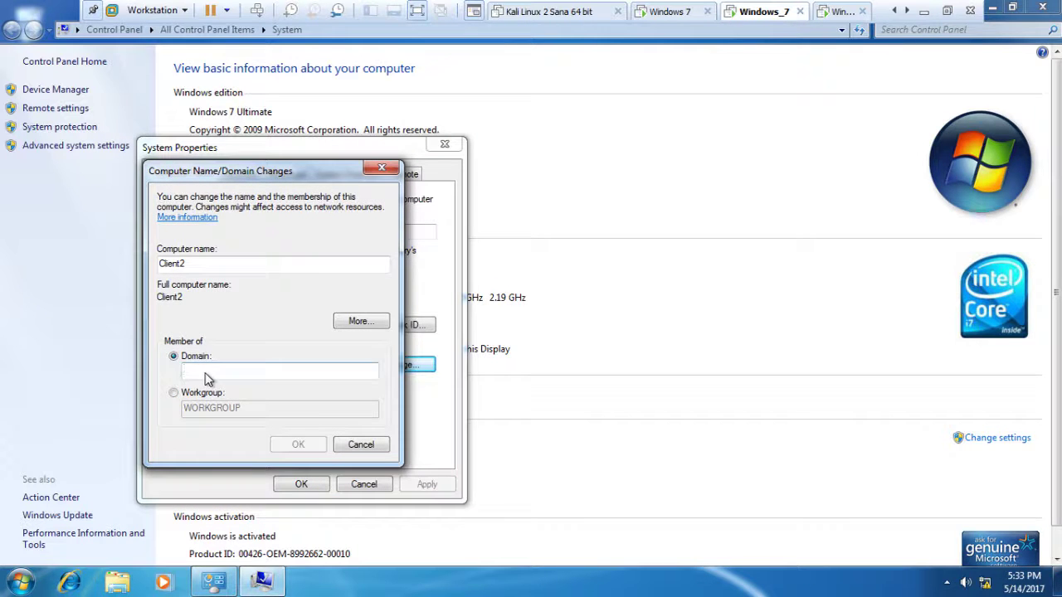
{"action": "type", "text": "lowdhako.com"}
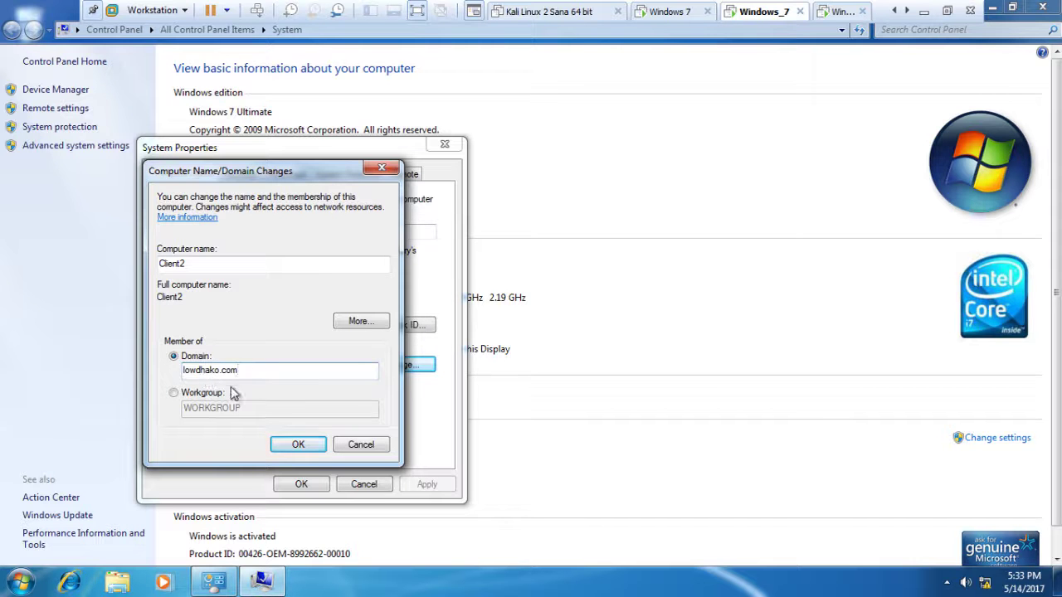
{"action": "left_click", "coordinate": [302, 444]}
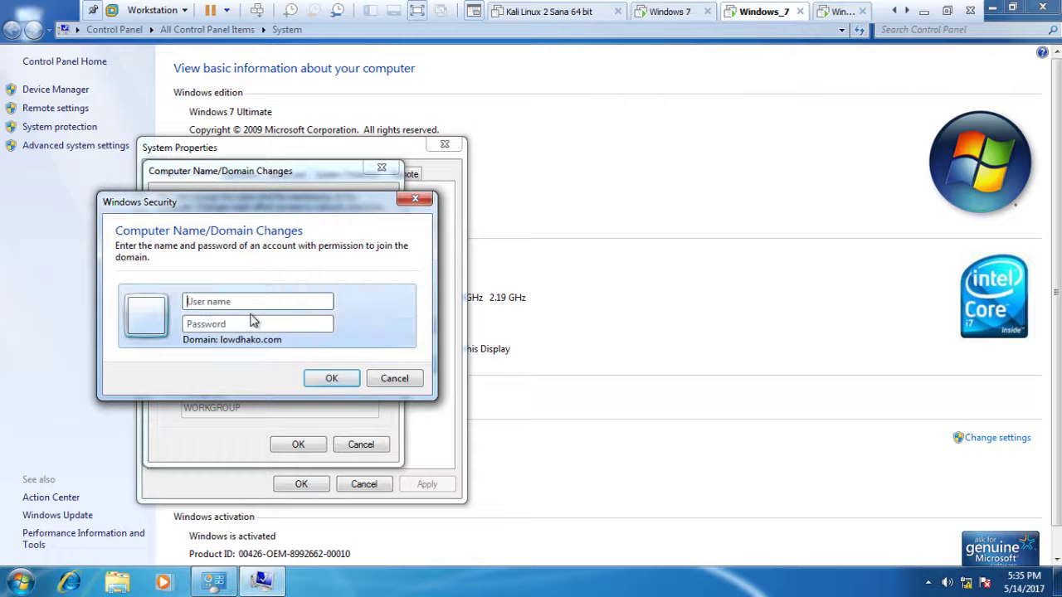
Authorise the domain join with the Administrator account and its password
{"action": "type", "text": "Administrator"}
{"action": "left_click", "coordinate": [226, 325]}
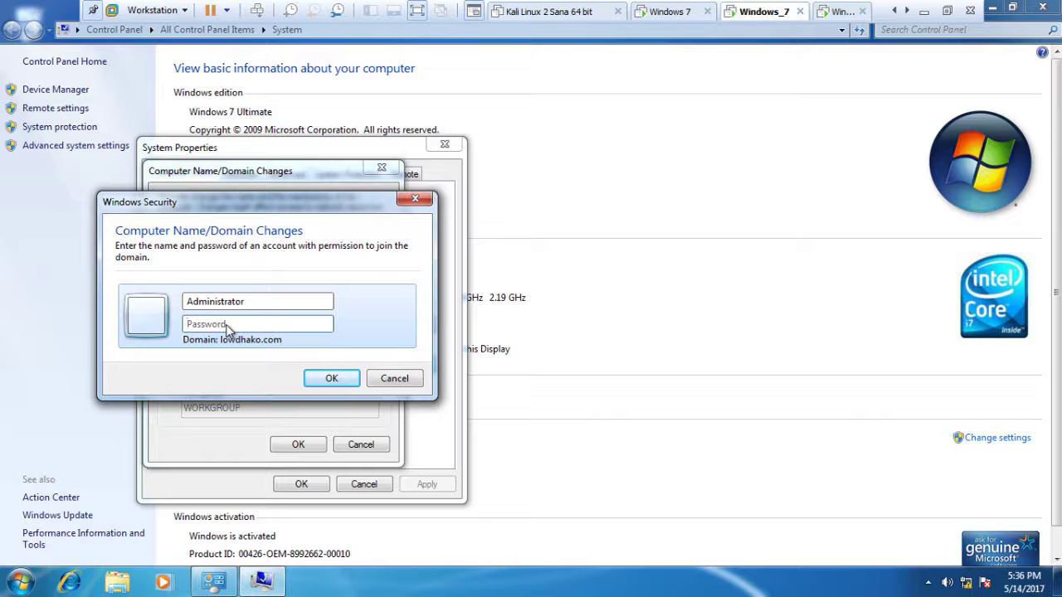
{"action": "type", "text": "••••••••••••••••"}
{"action": "key", "text": "Return"}
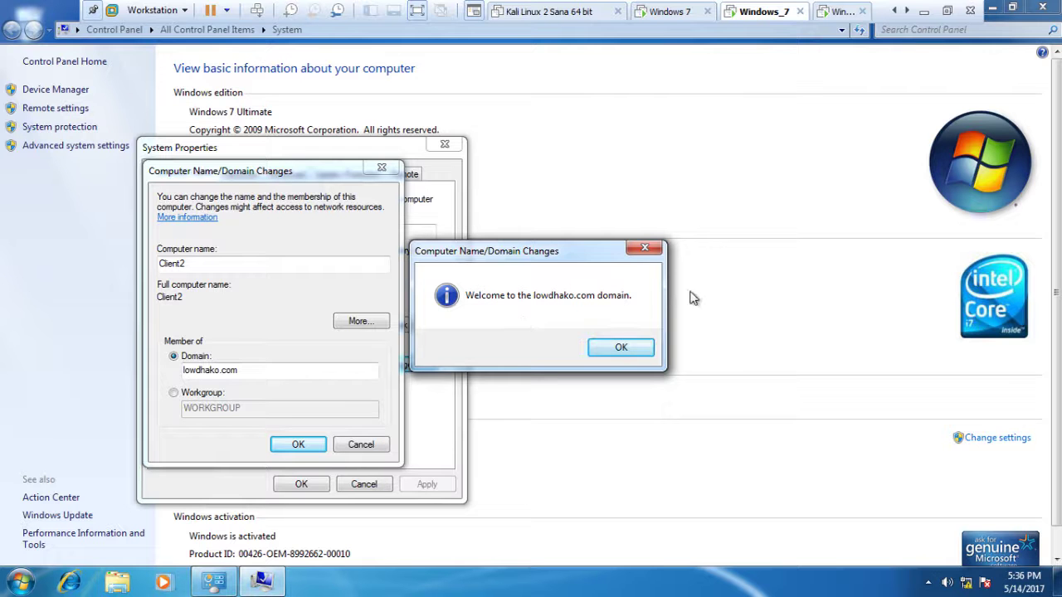
Dismiss the welcome and restart notices, close System Properties and restart immediately
{"action": "left_click", "coordinate": [618, 354]}
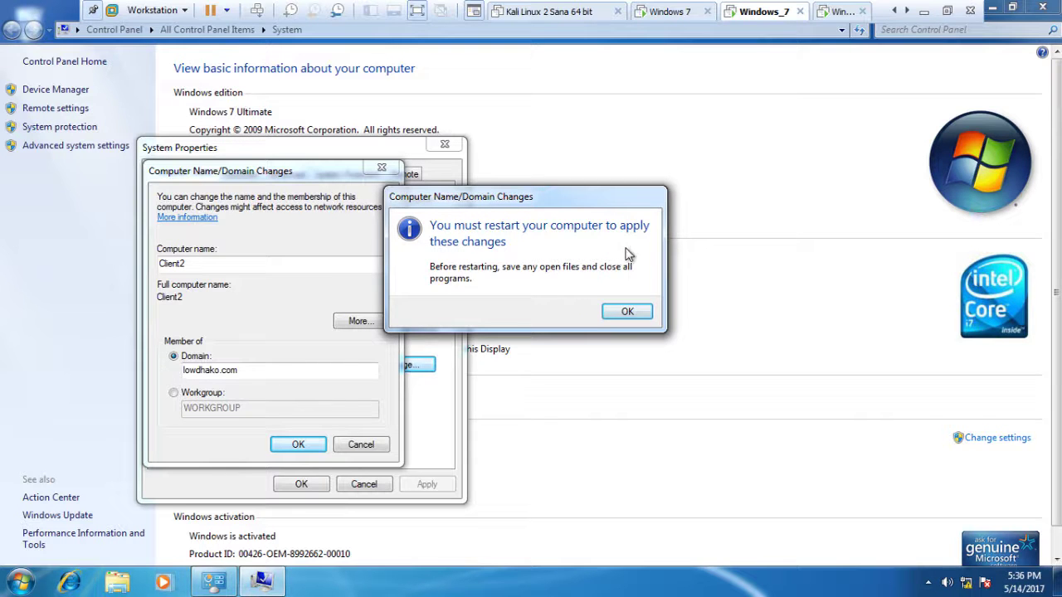
{"action": "left_click", "coordinate": [627, 313]}
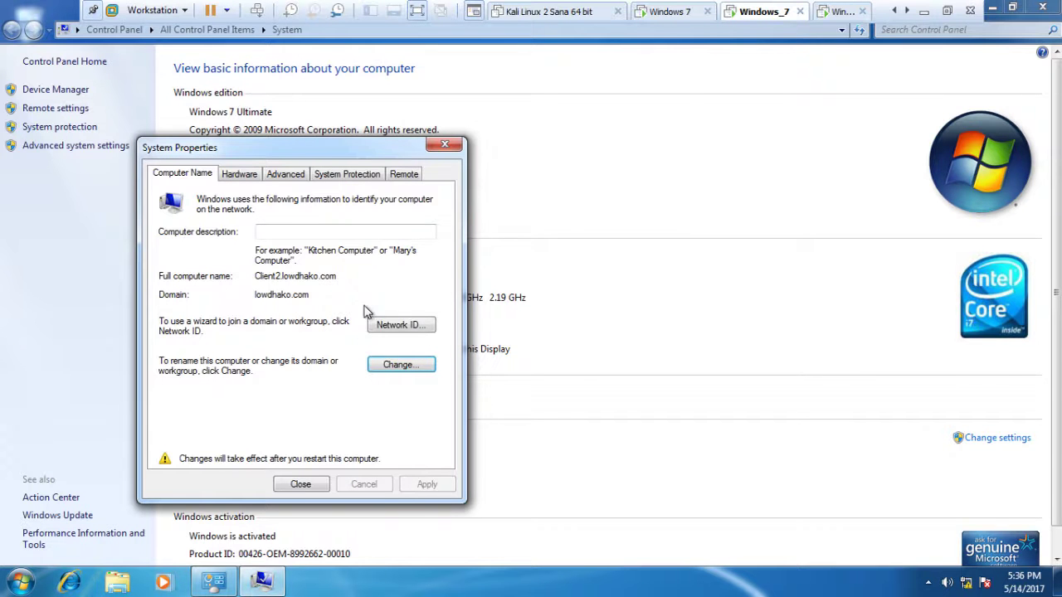
{"action": "left_click", "coordinate": [298, 486]}
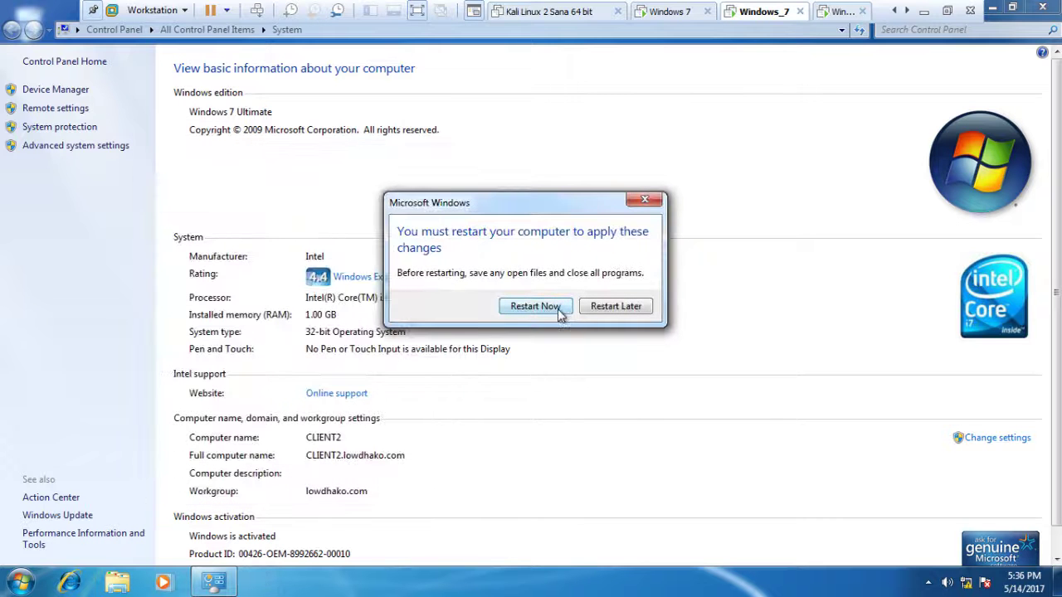
{"action": "left_click", "coordinate": [535, 307]}
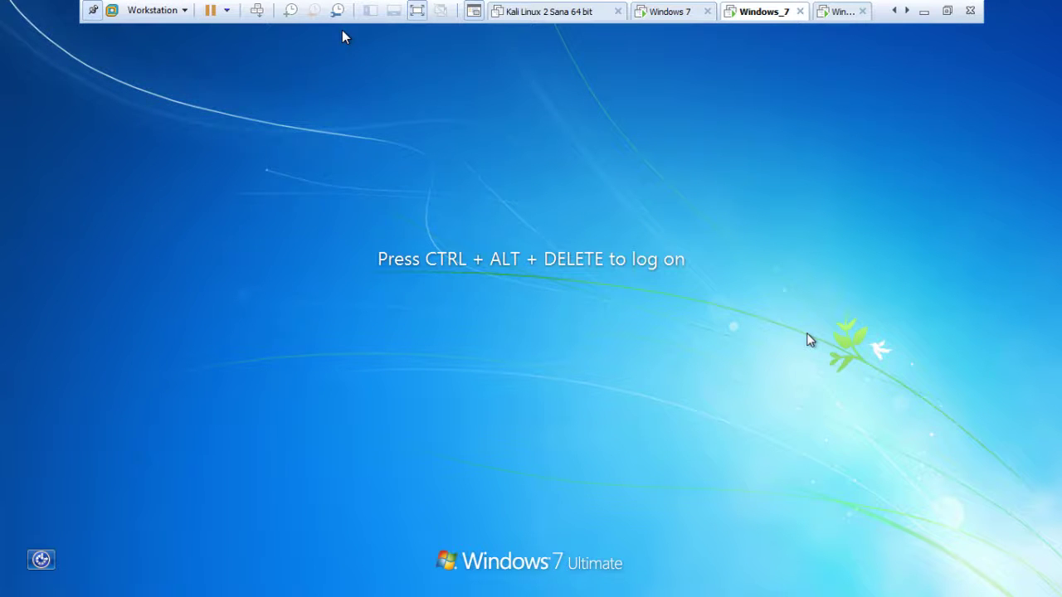
Log on with the account password and acknowledge the password-expired message
{"action": "key", "text": "ctrl+alt+Delete"}
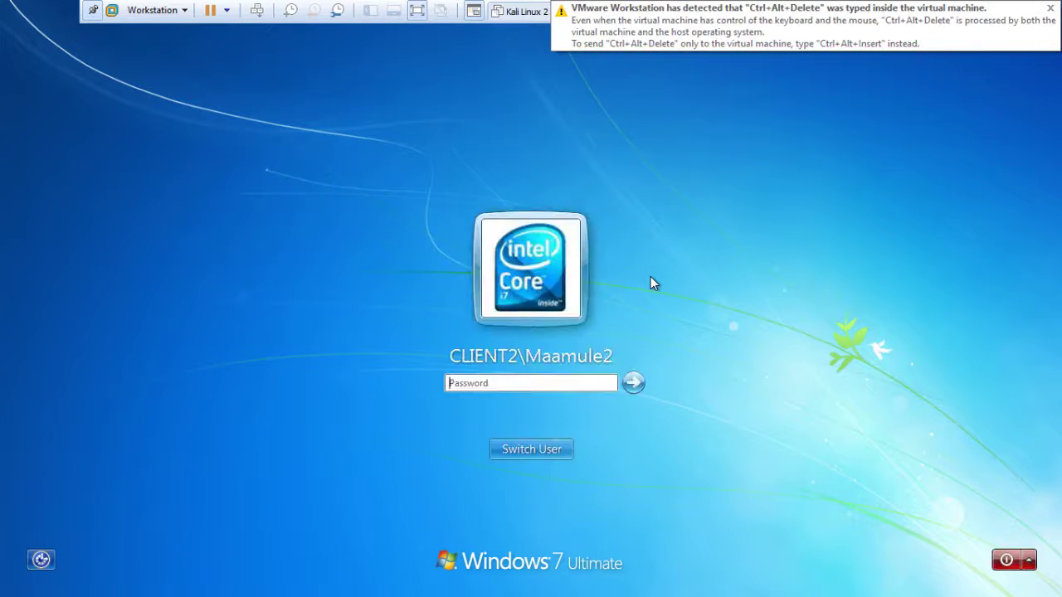
{"action": "left_click", "coordinate": [548, 389]}
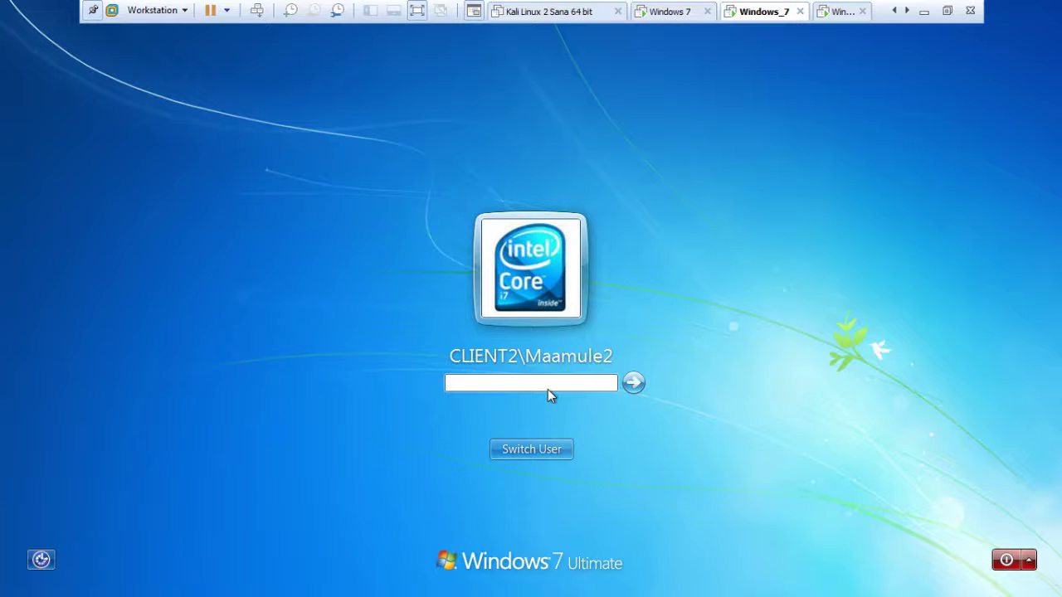
{"action": "type", "text": "12"}
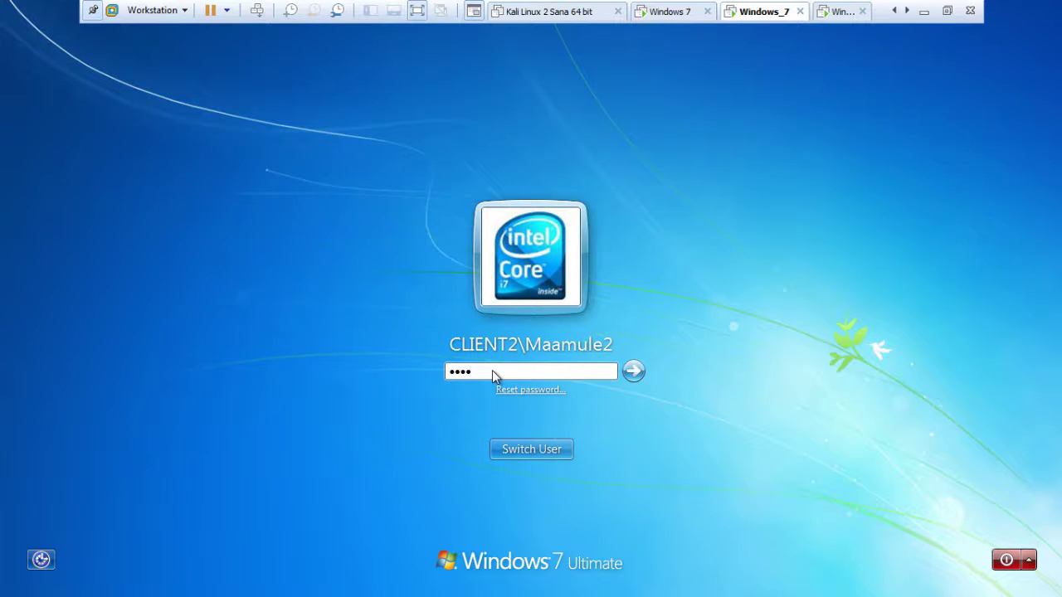
{"action": "key", "text": "Return"}
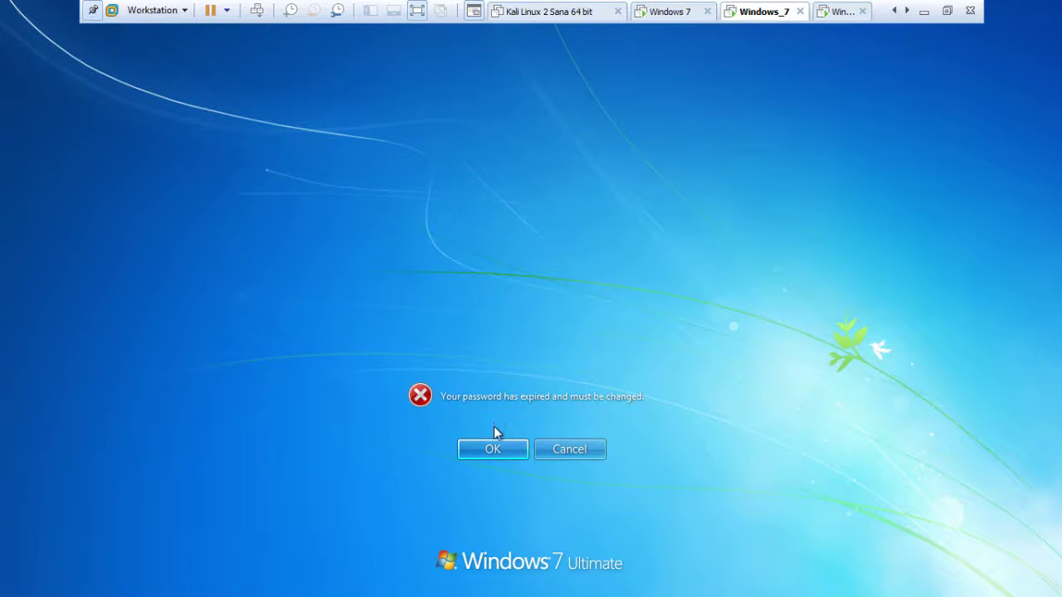
{"action": "left_click", "coordinate": [494, 449]}
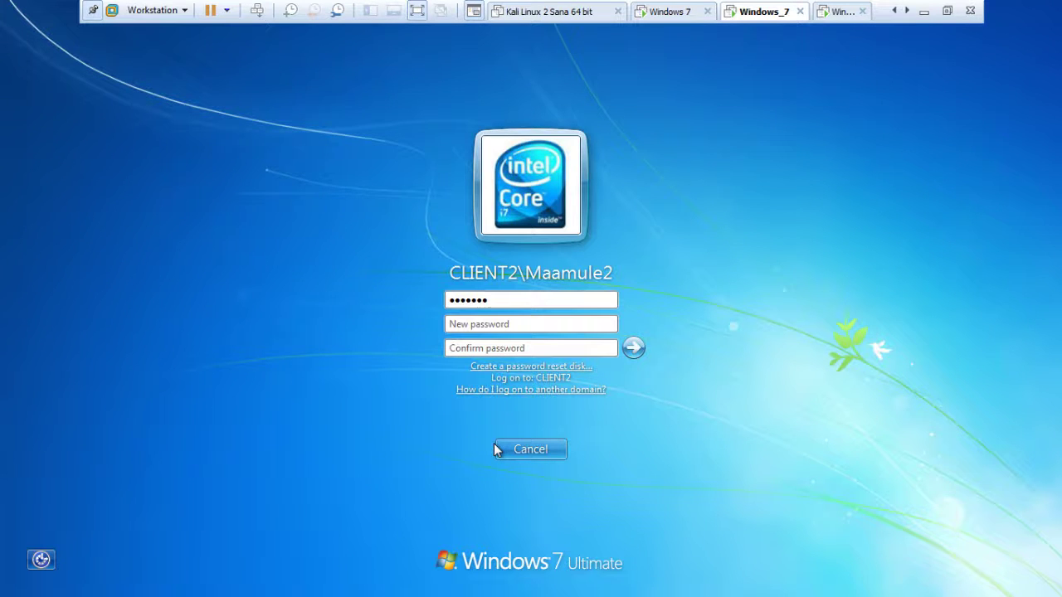
Enter the new password and retype it in the confirmation field
{"action": "left_click", "coordinate": [487, 324]}
{"action": "type", "text": "a"}
{"action": "type", "text": "•"}
{"action": "type", "text": "••"}
{"action": "left_click", "coordinate": [491, 348]}
{"action": "type", "text": "••"}
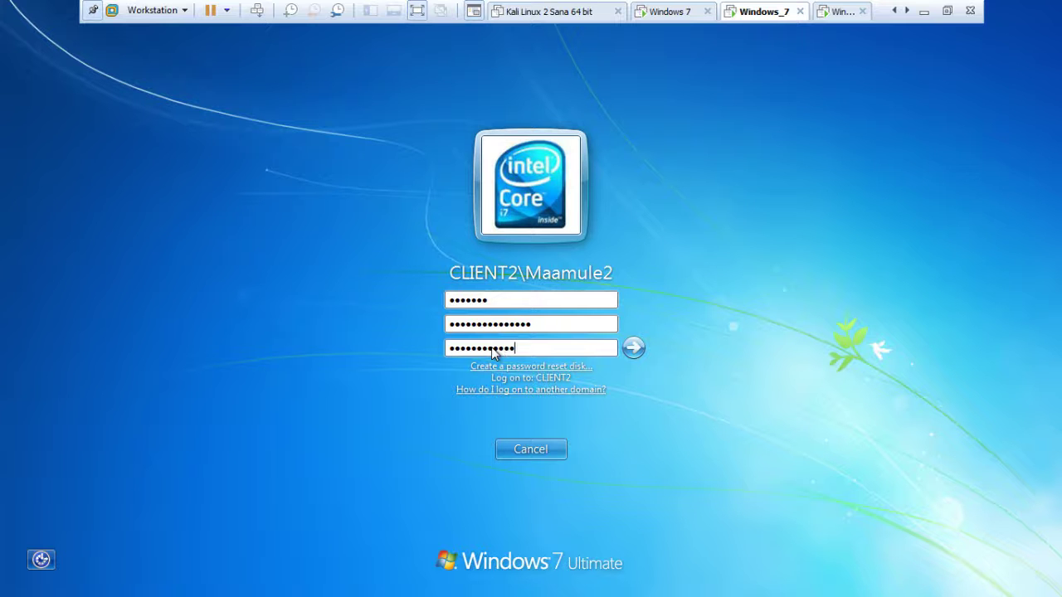
{"action": "type", "text": "123"}
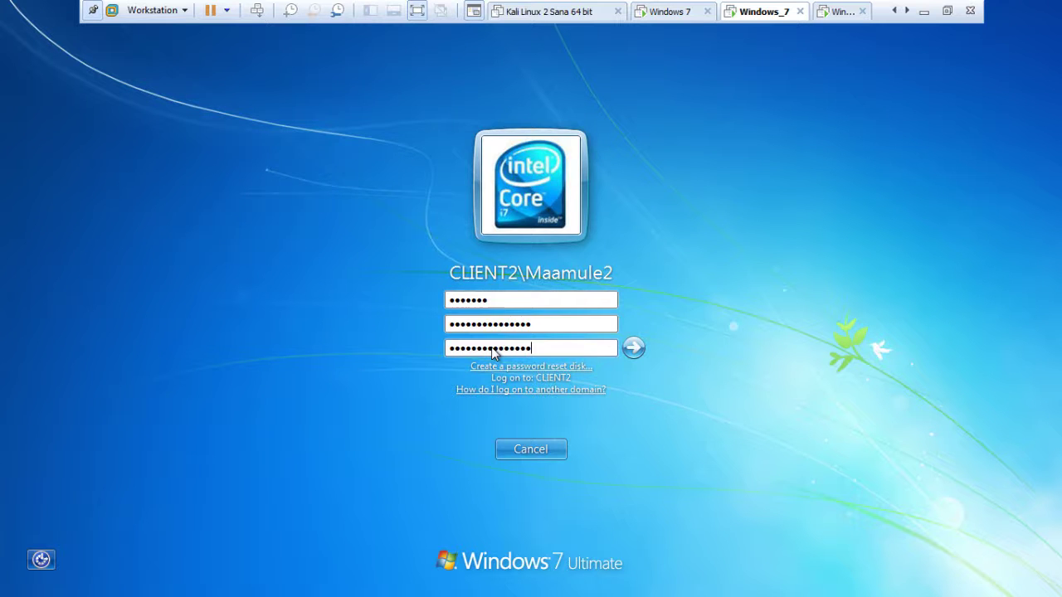
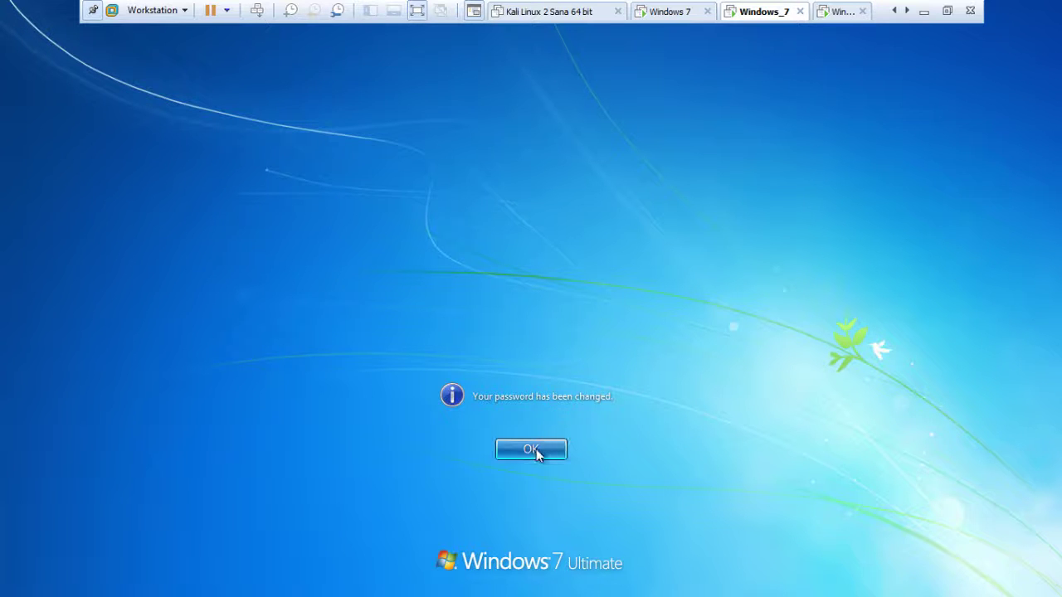
Acknowledge the password-changed notice and let Windows finish signing in to the desktop
{"action": "left_click", "coordinate": [536, 449]}
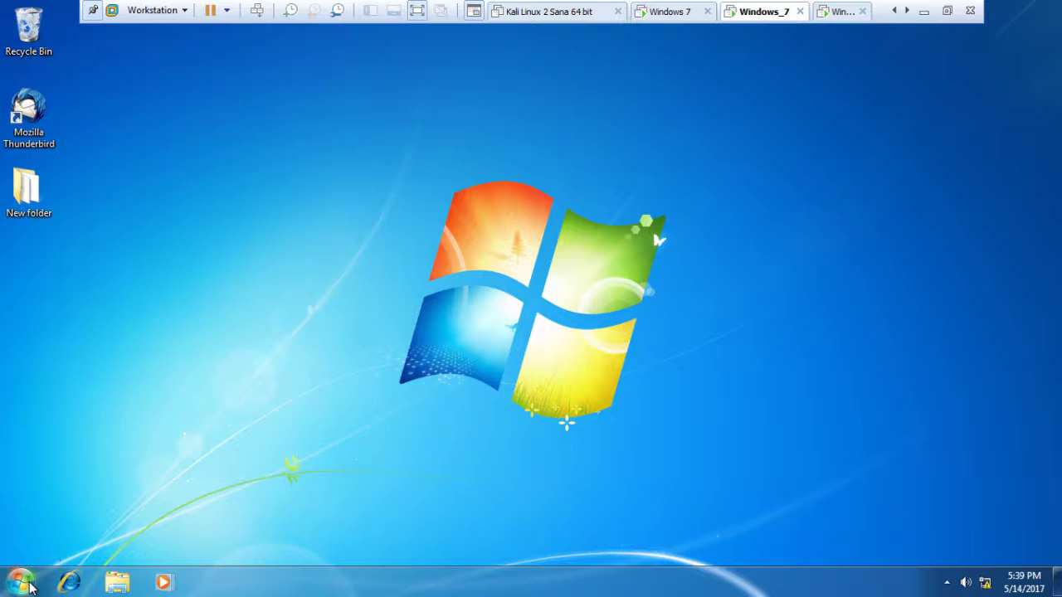
Open a Command Prompt and run 'ping lowdhako.com', getting four replies from 192.168.211.142
{"action": "left_click", "coordinate": [20, 582]}
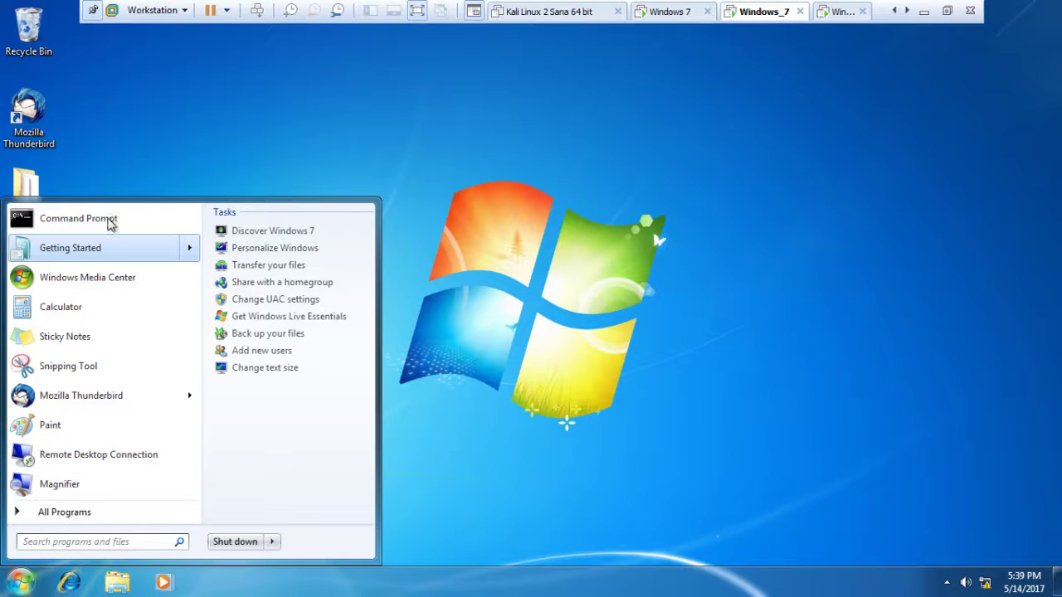
{"action": "left_click", "coordinate": [93, 219]}
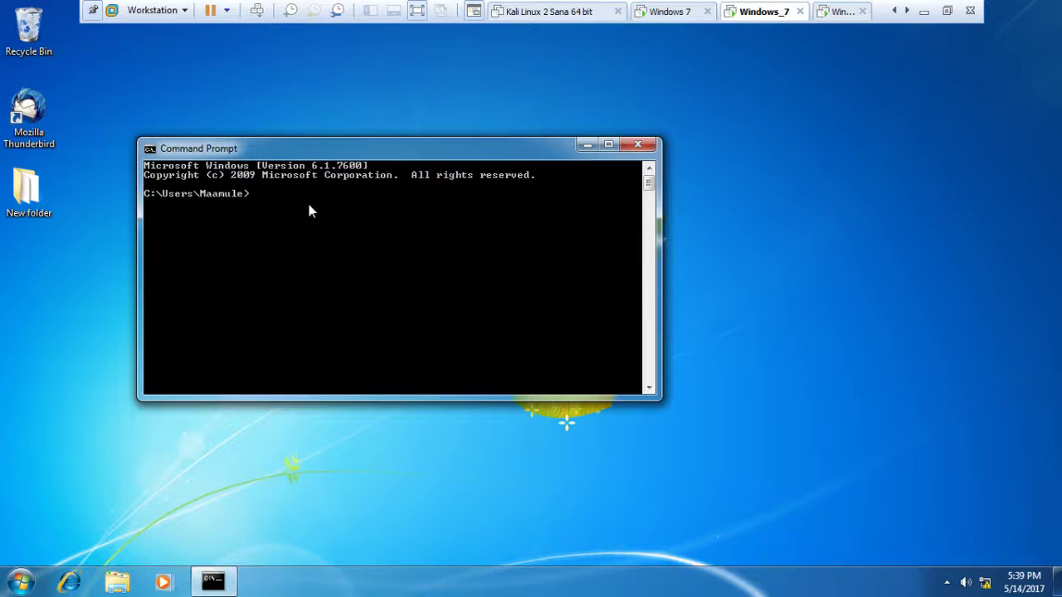
{"action": "type", "text": "pind"}
{"action": "key", "text": "BackSpace"}
{"action": "type", "text": "g"}
{"action": "type", "text": "lowdhako.com"}
{"action": "key", "text": "Return"}
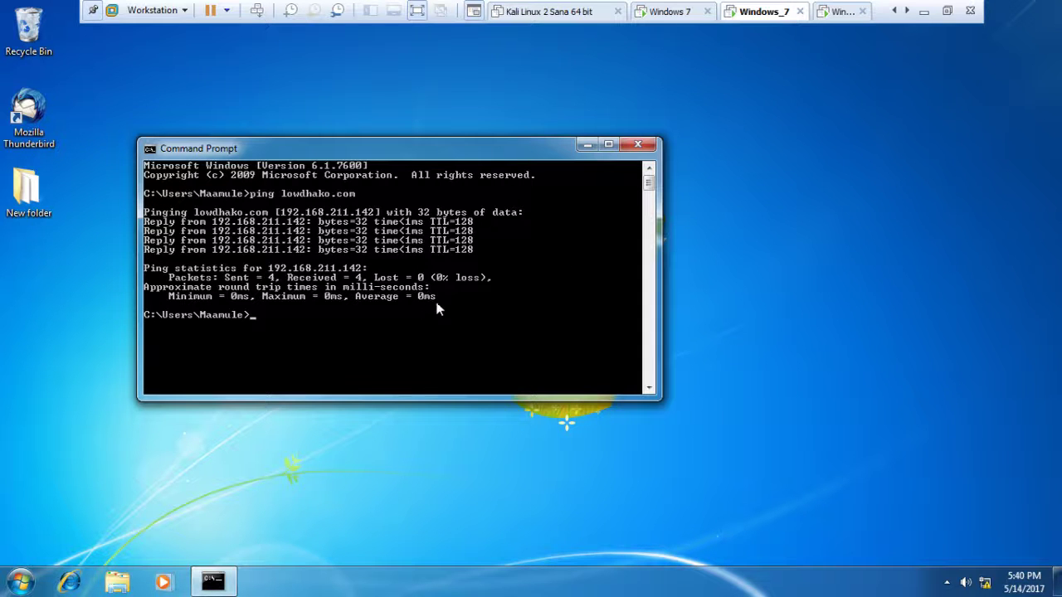
Ping the controller at 192.168.211.142, then re-run the recalled 'ping lowdhako.com' command
{"action": "type", "text": "ping 192.168.211.14"}
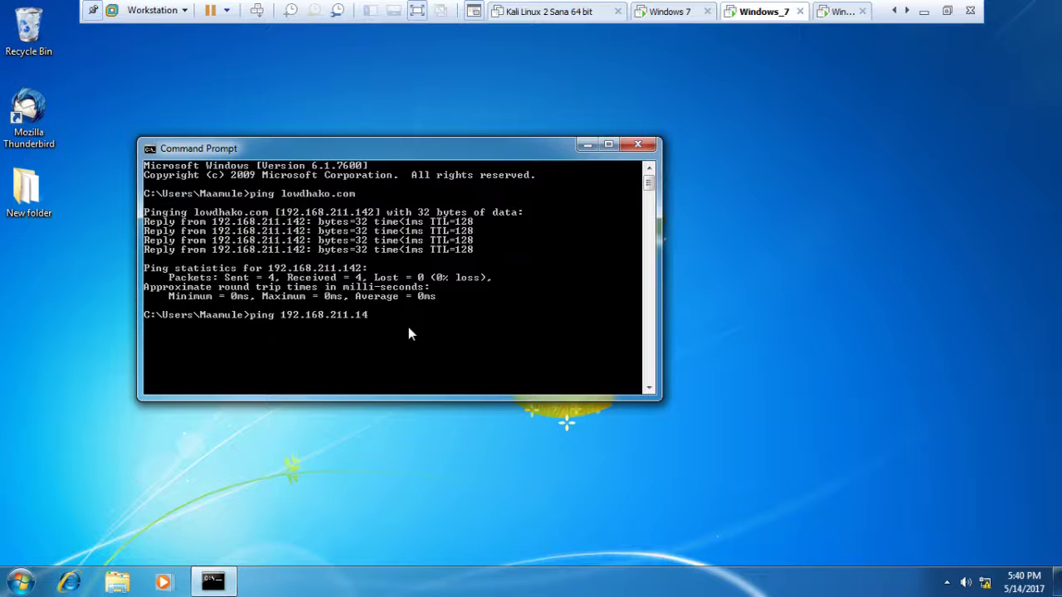
{"action": "type", "text": "2"}
{"action": "key", "text": "Return"}
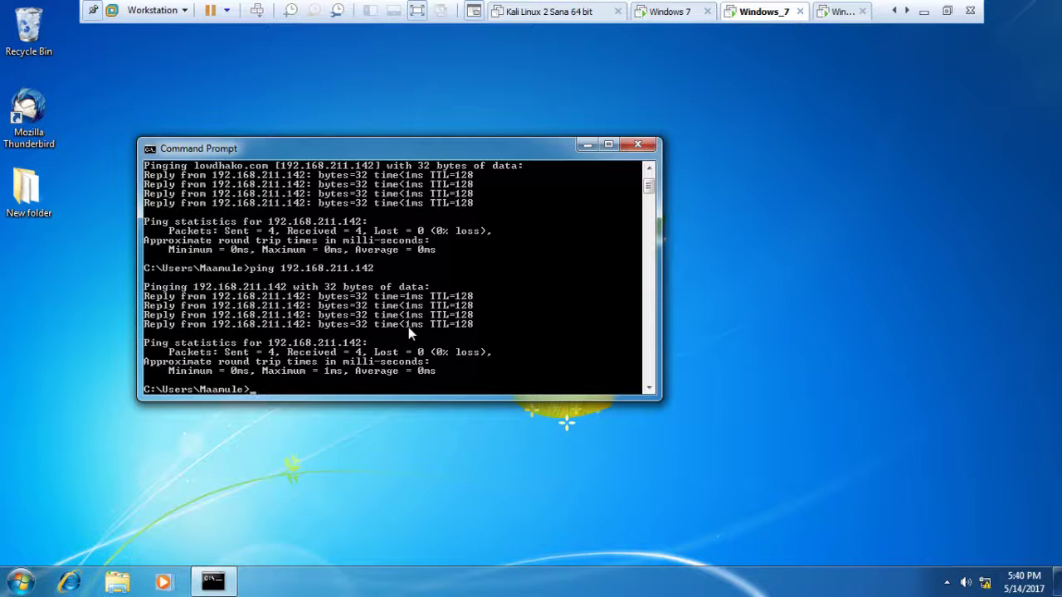
{"action": "key", "text": "Up"}
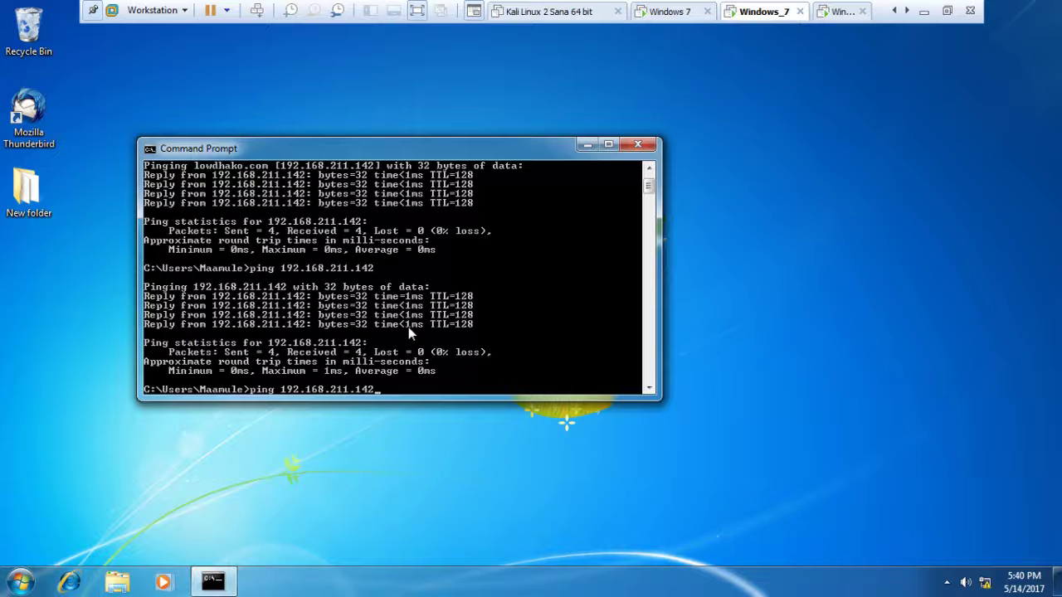
{"action": "key", "text": "Up"}
{"action": "key", "text": "Return"}
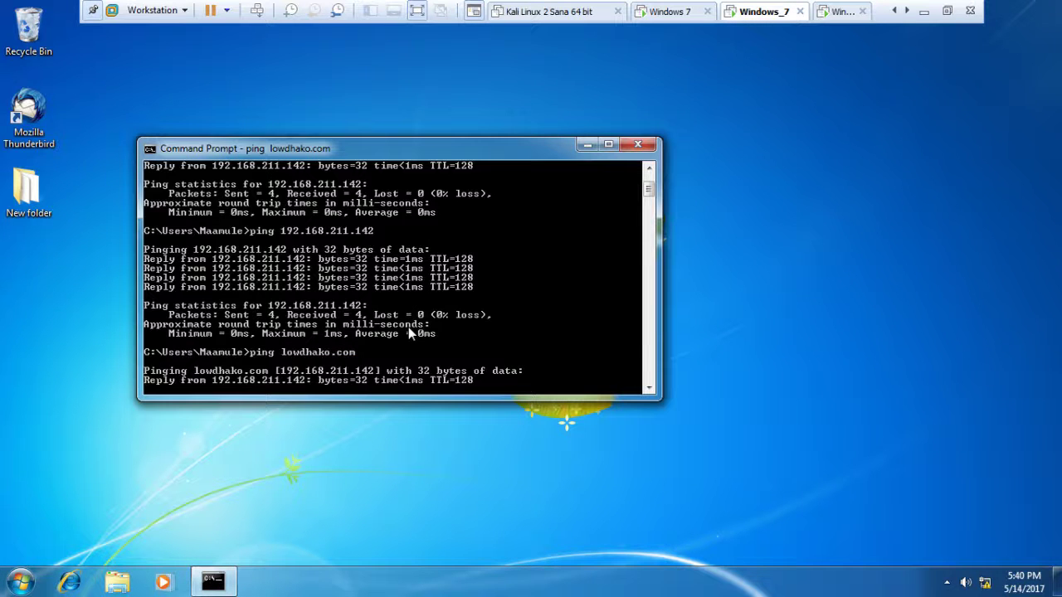